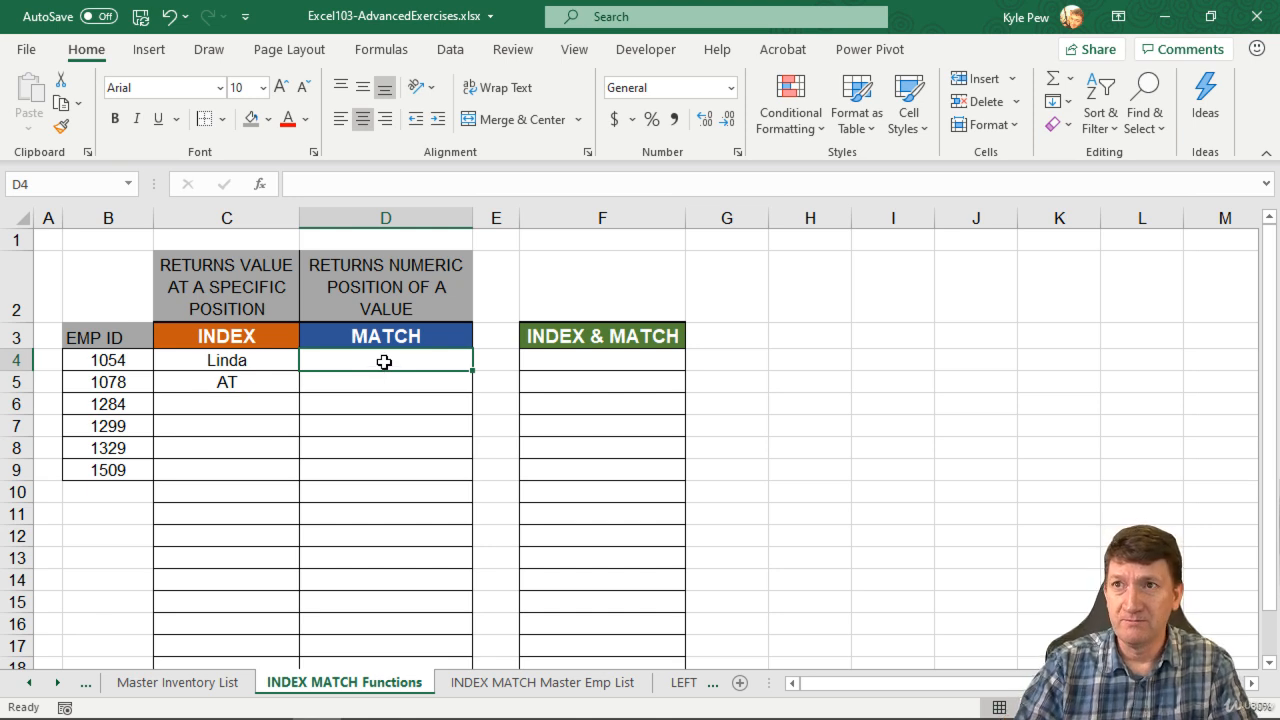
Step: Look over the six employee IDs and the INDEX MATCH Master Emp List sheet, then select D4
drag(106, 360, 101, 469)
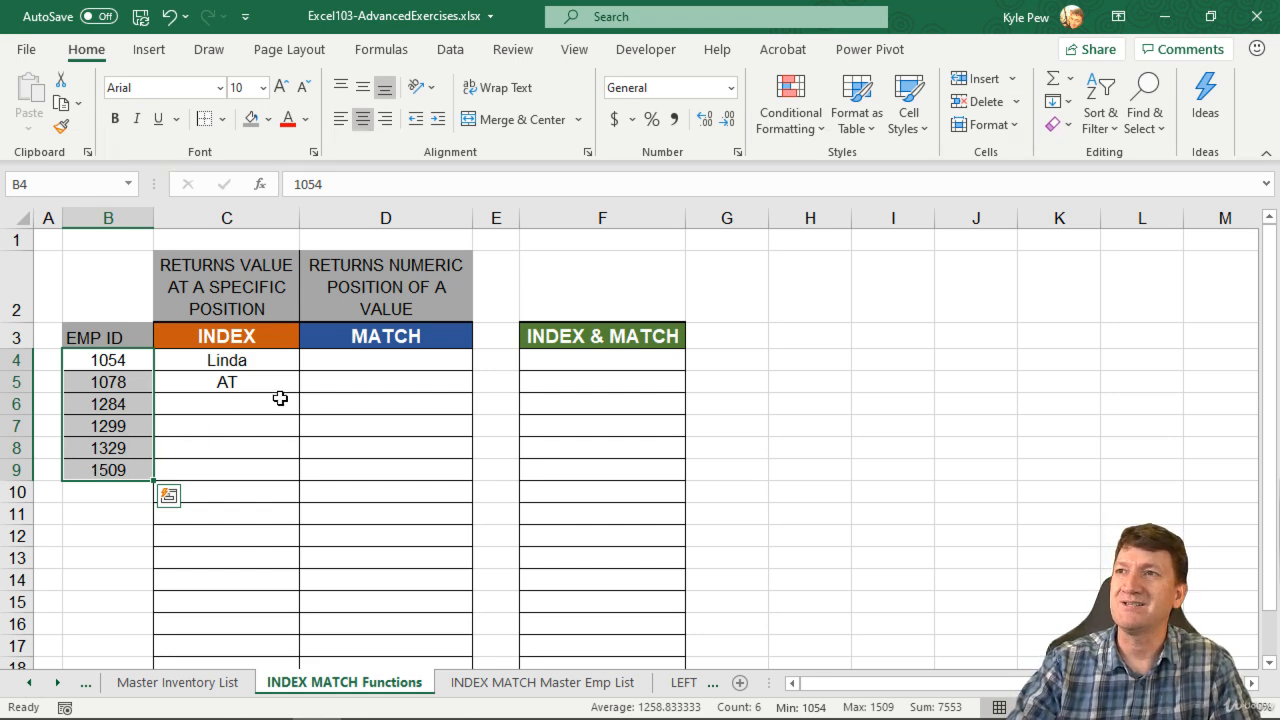
click(380, 359)
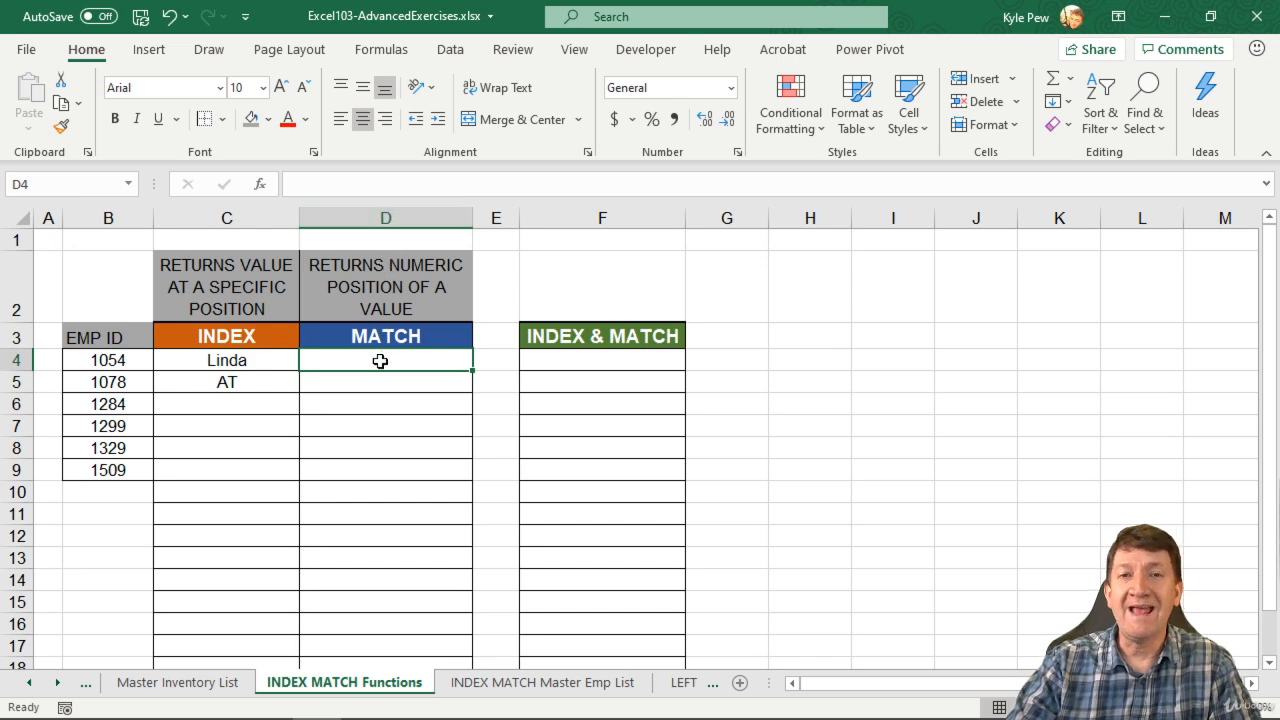
click(118, 360)
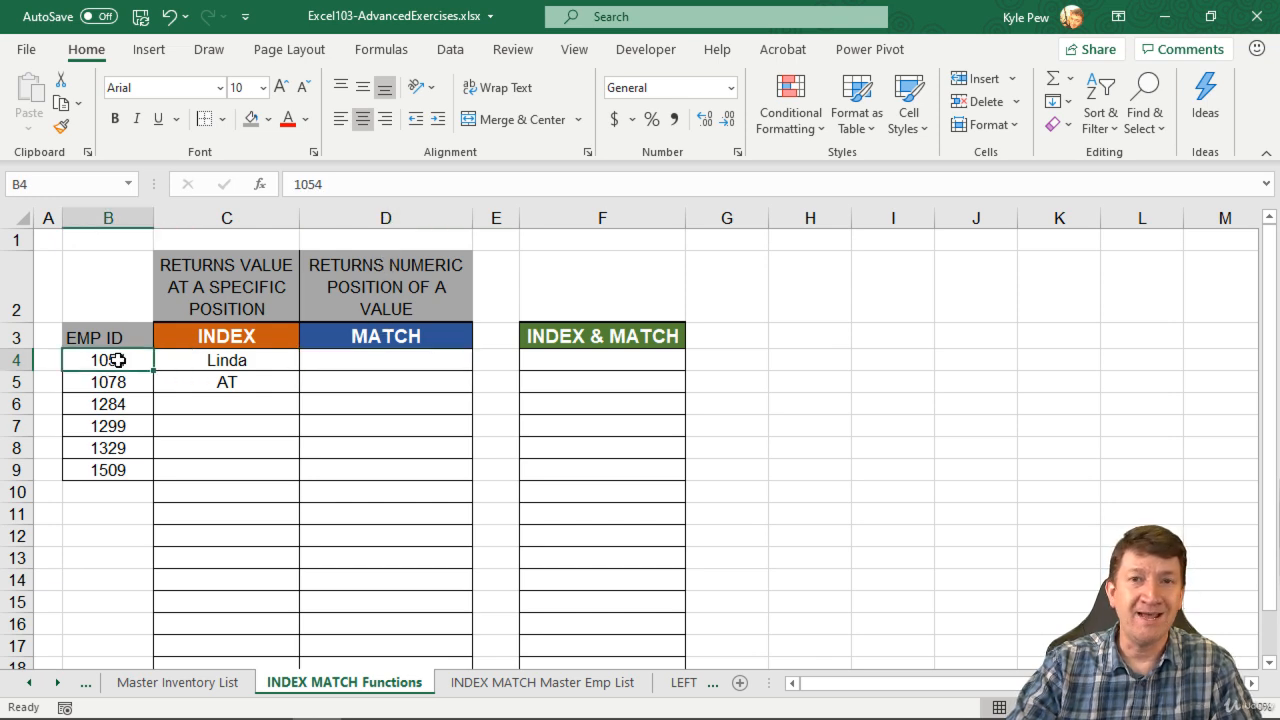
click(498, 682)
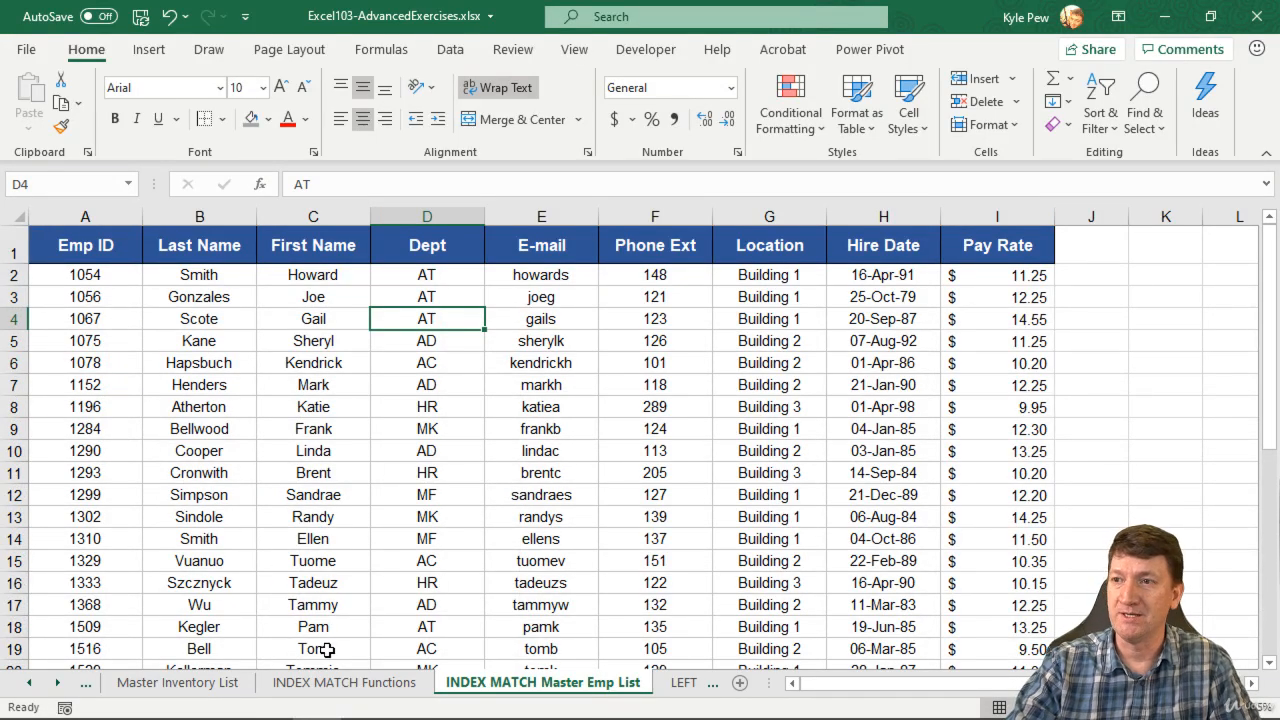
click(330, 684)
click(357, 361)
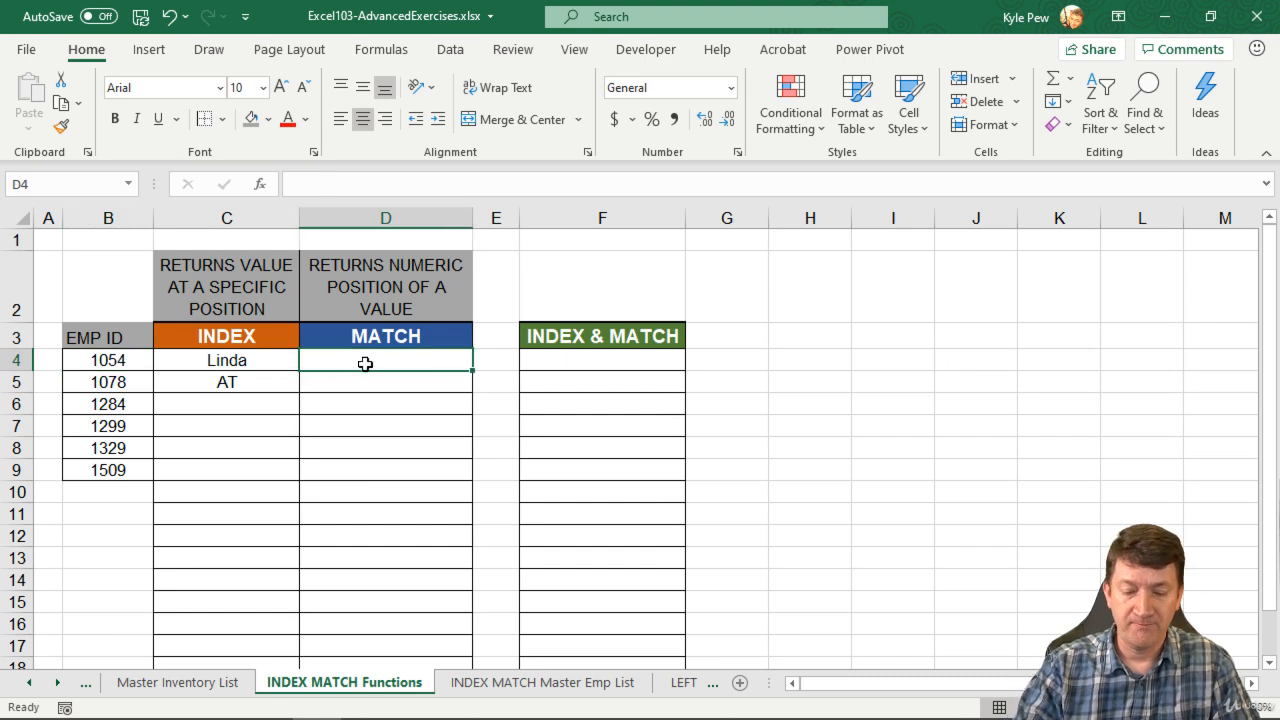
Step: Begin =MATCH( in D4 in Function Arguments, using B4 (1054) as the lookup value
text(=match)
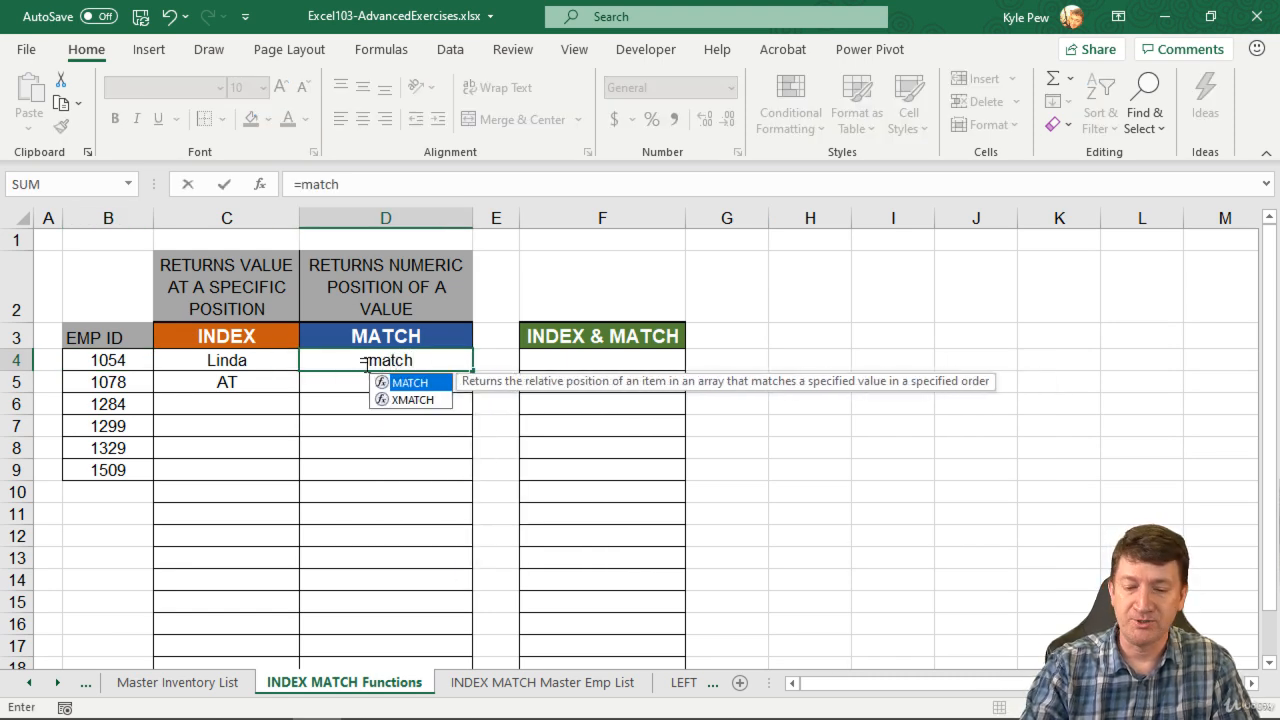
text(()
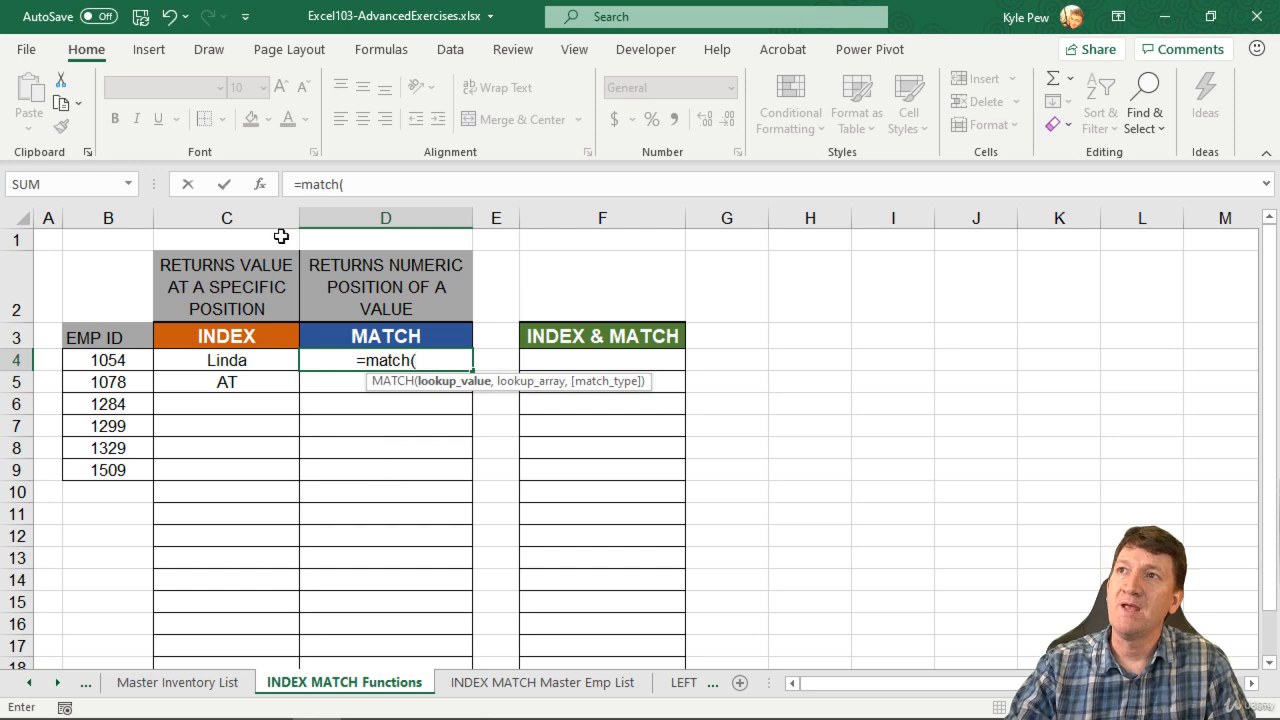
click(260, 184)
drag(471, 267, 645, 257)
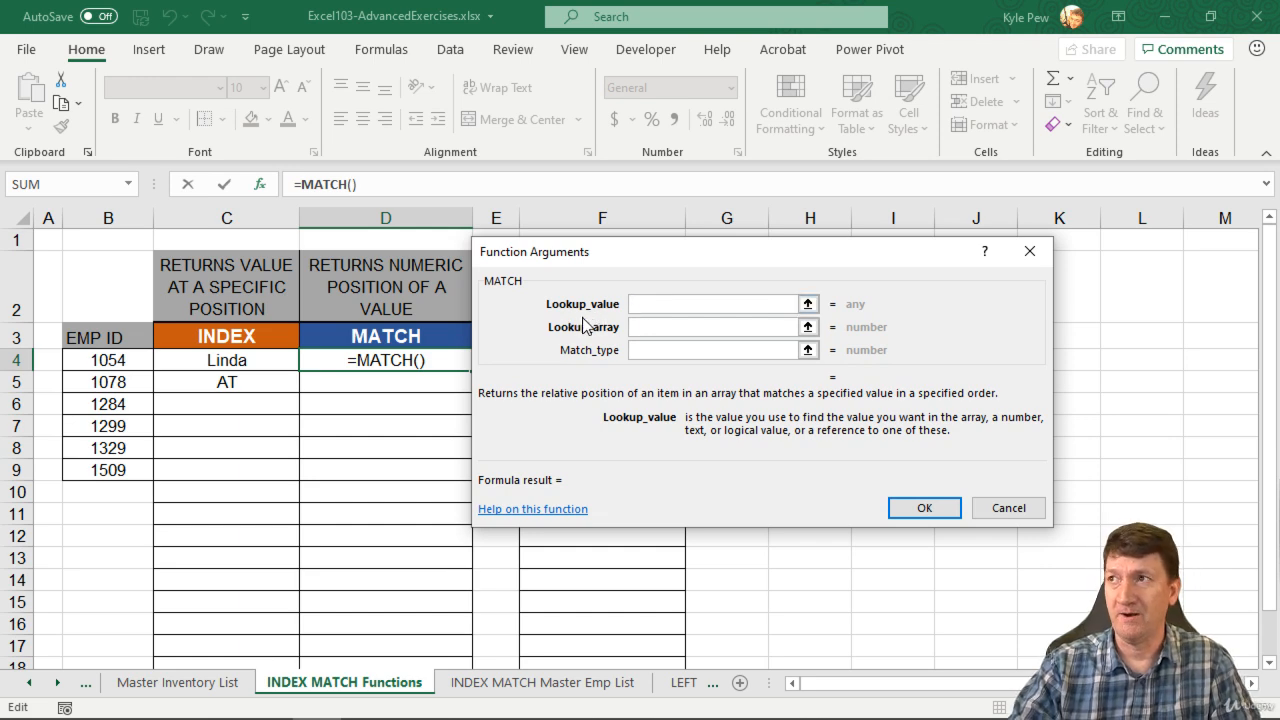
click(98, 360)
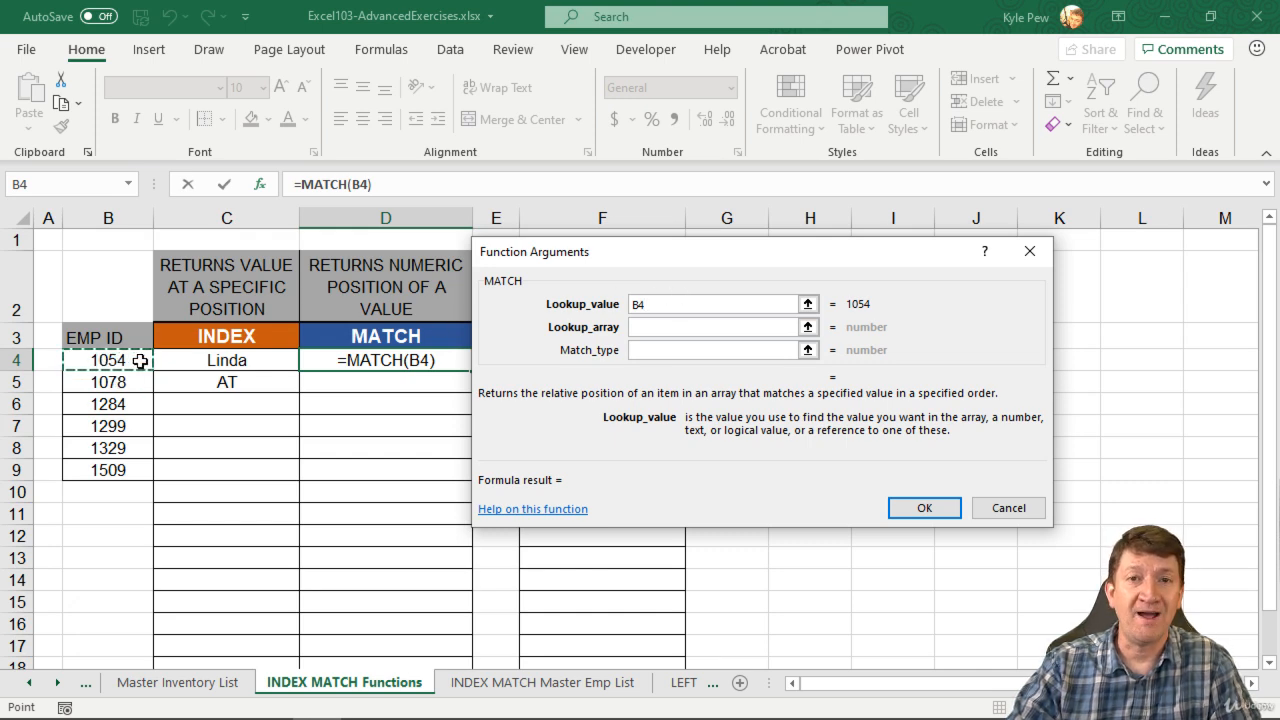
click(630, 328)
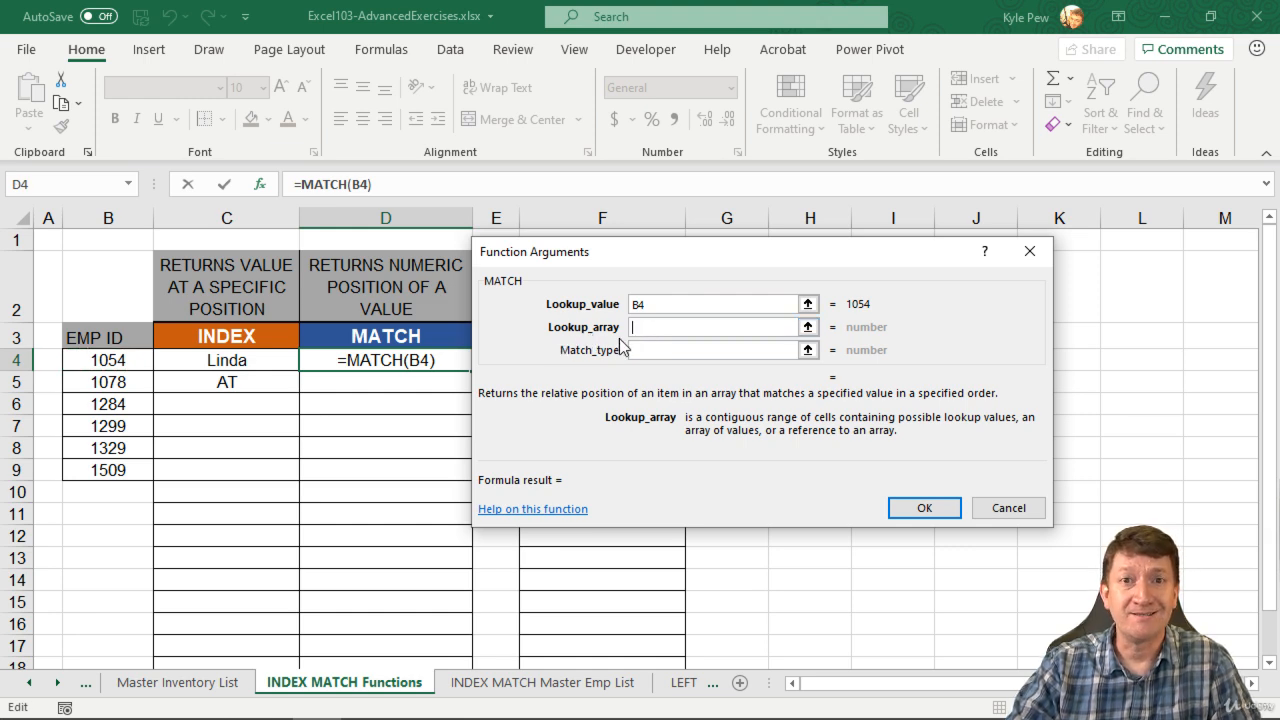
Step: Set the lookup array to 'INDEX MATCH Master Emp List'!$A$2:$A$38 as an absolute reference
click(482, 687)
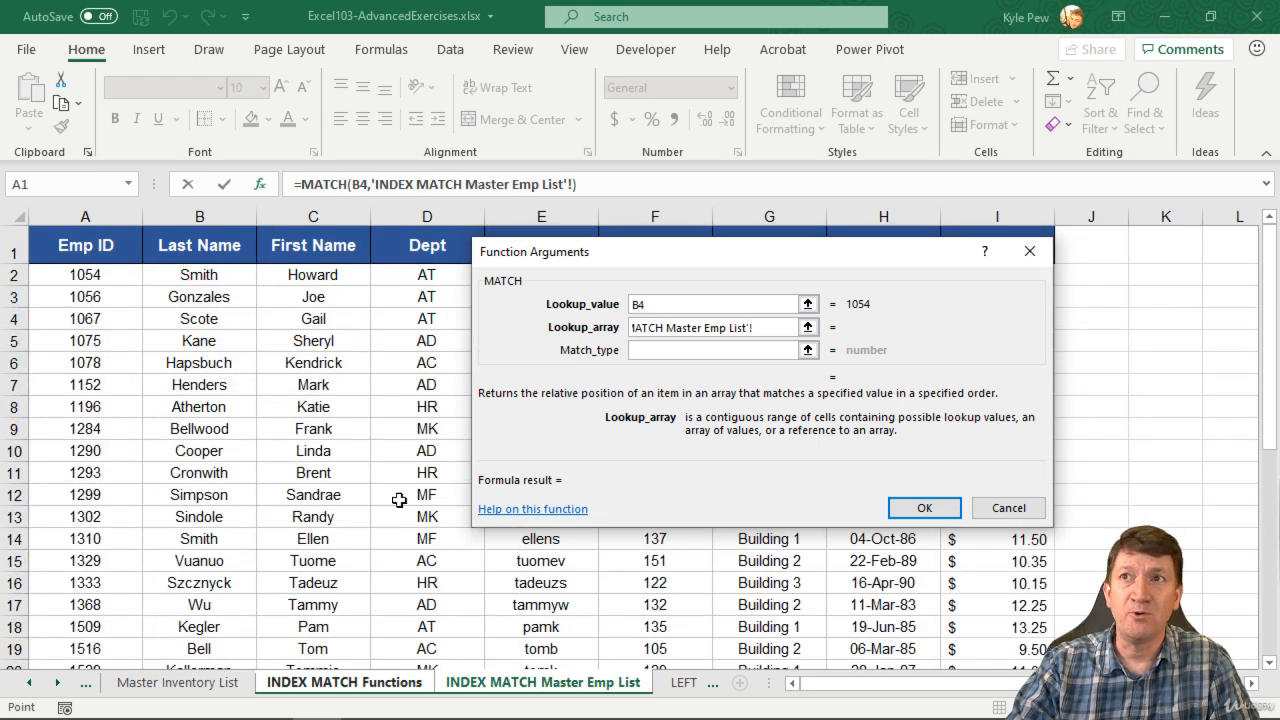
click(95, 276)
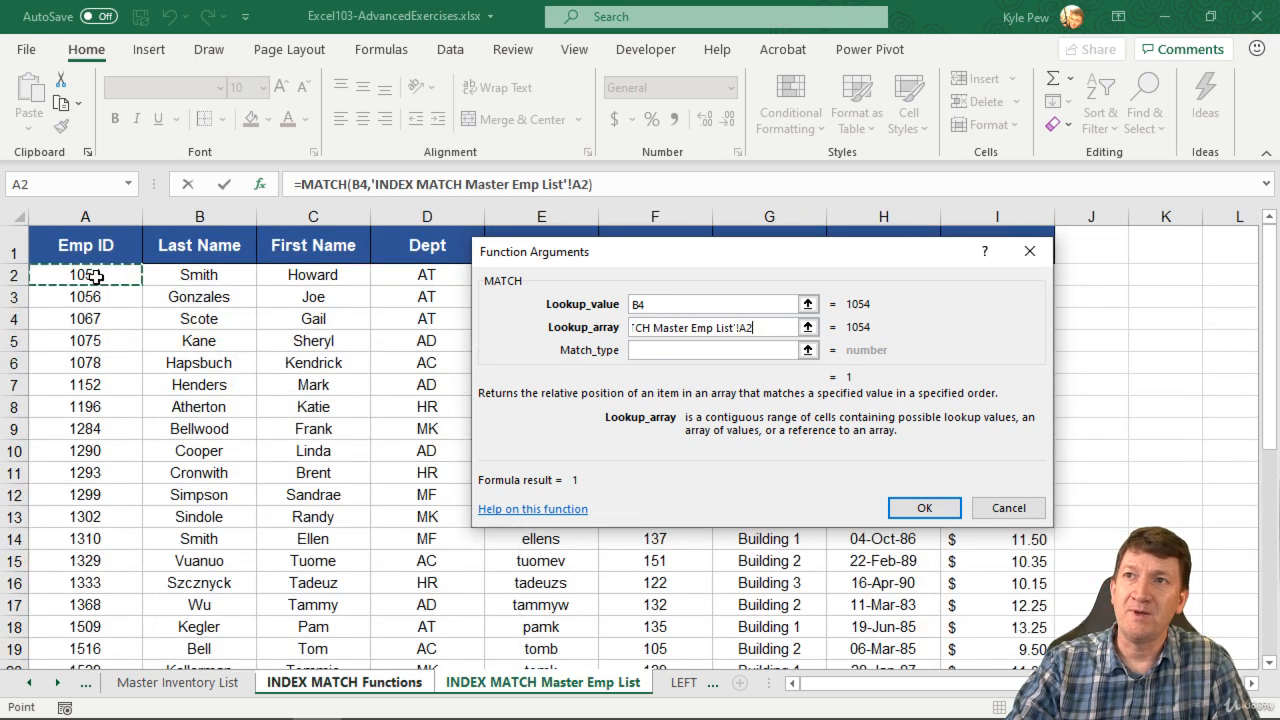
key(ctrl+shift+Down)
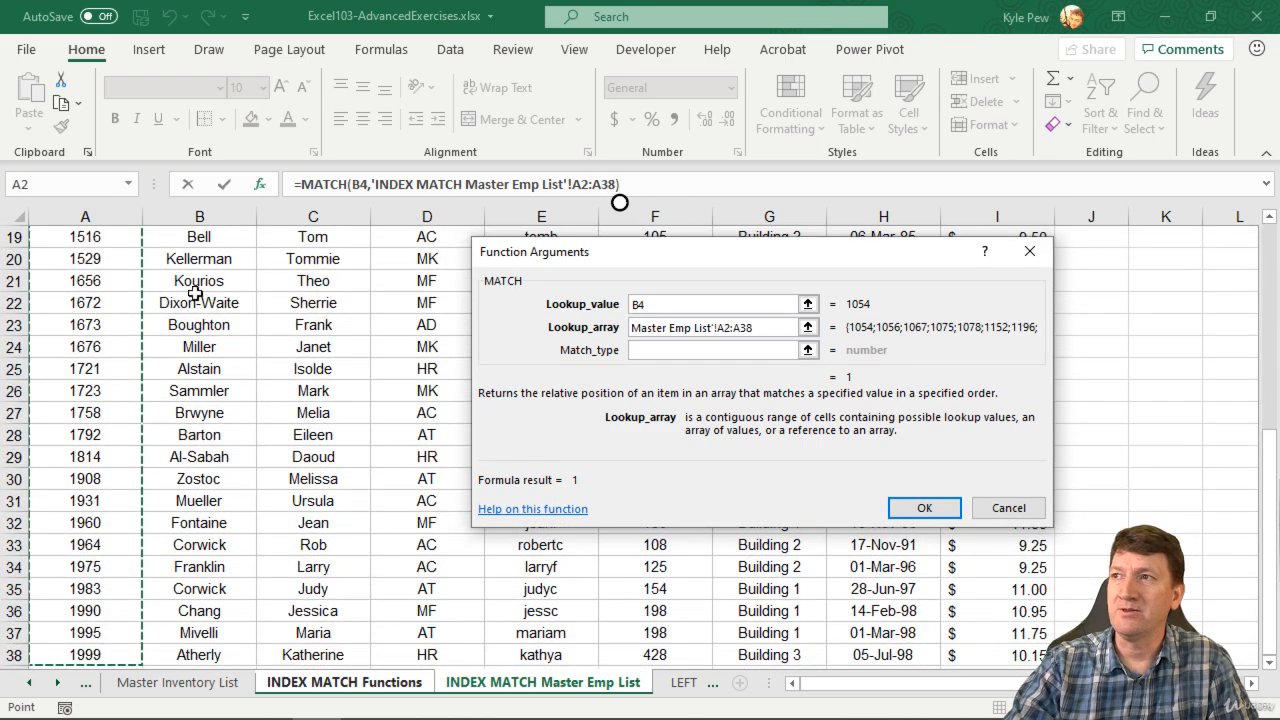
drag(753, 328, 718, 328)
key(F4)
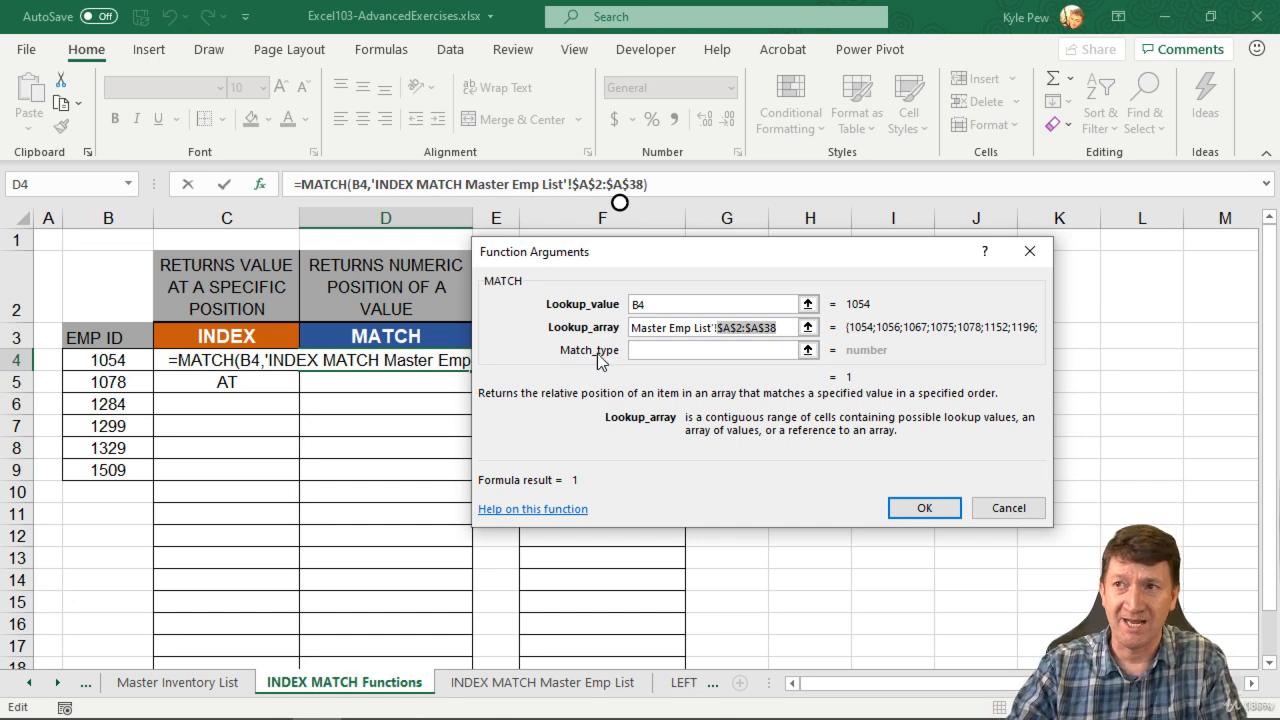
Step: From the Match_type argument, open Microsoft's MATCH help page and maximize the browser window
click(645, 352)
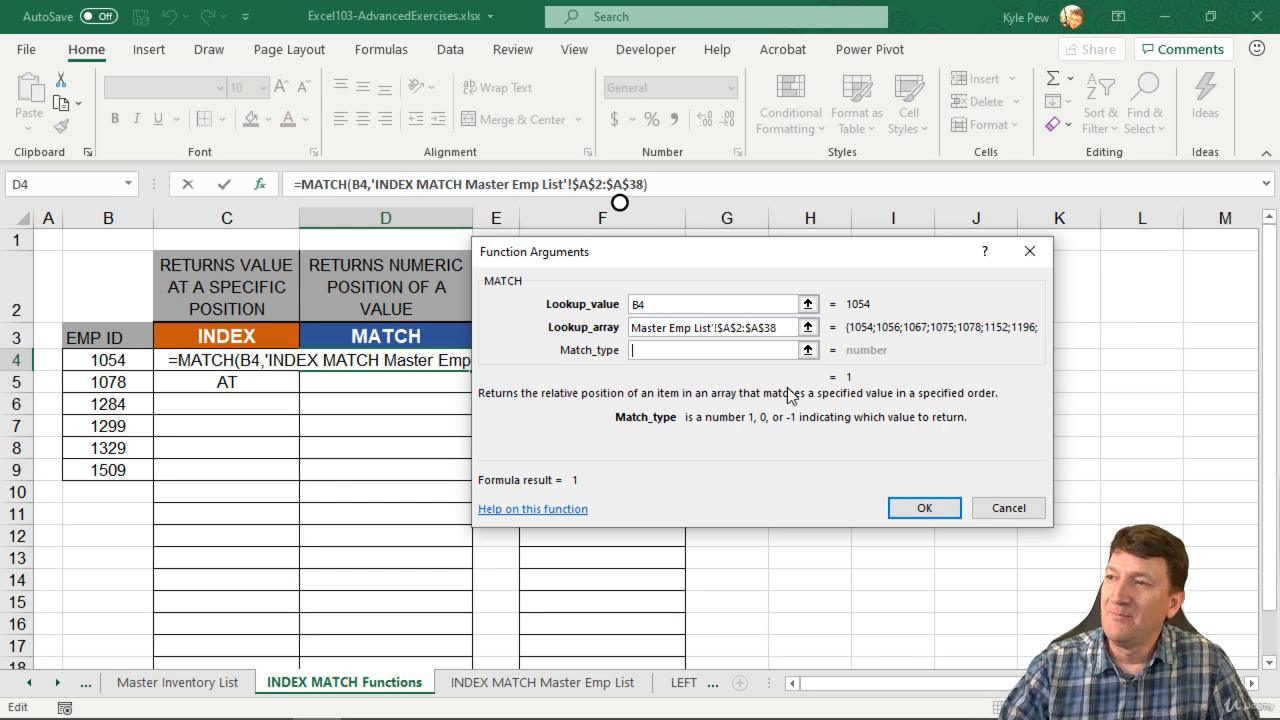
click(518, 510)
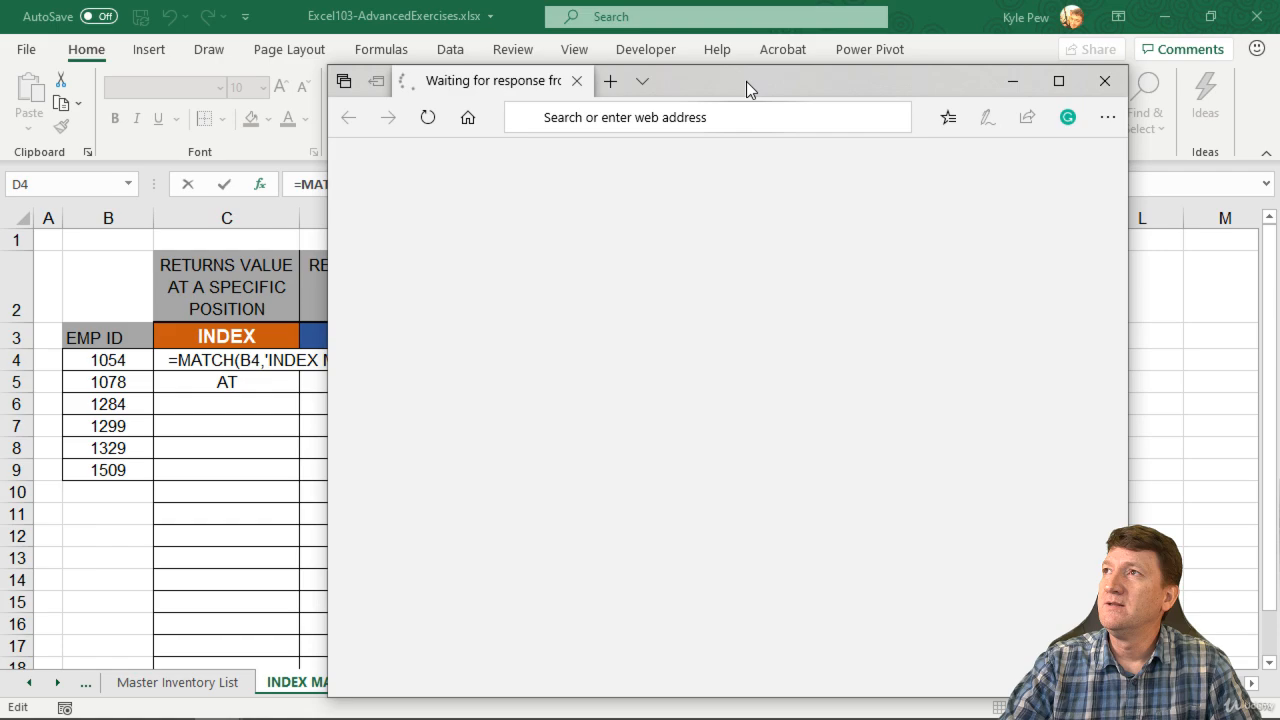
double_click(747, 81)
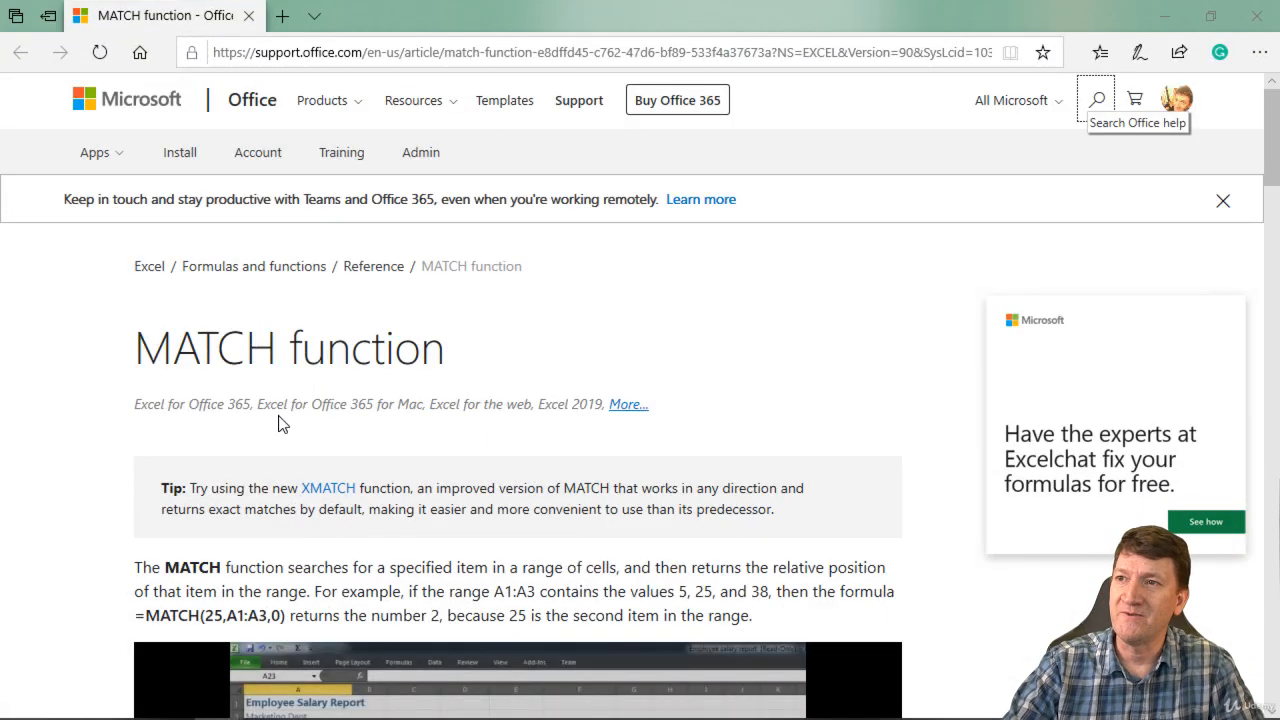
Step: Scroll the help article to the match_type table, then shrink the browser to reveal Excel's dialog
scroll(278, 418, down, 8)
scroll(340, 330, down, 7)
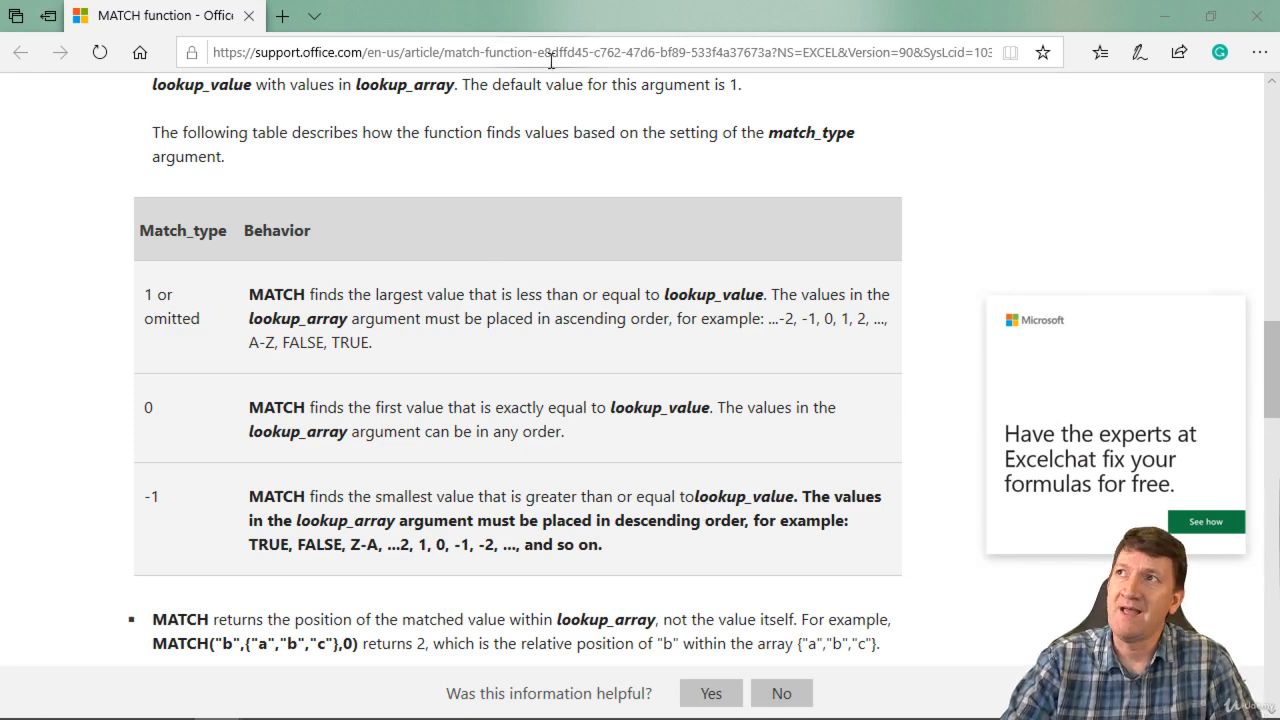
drag(630, 22, 0, 82)
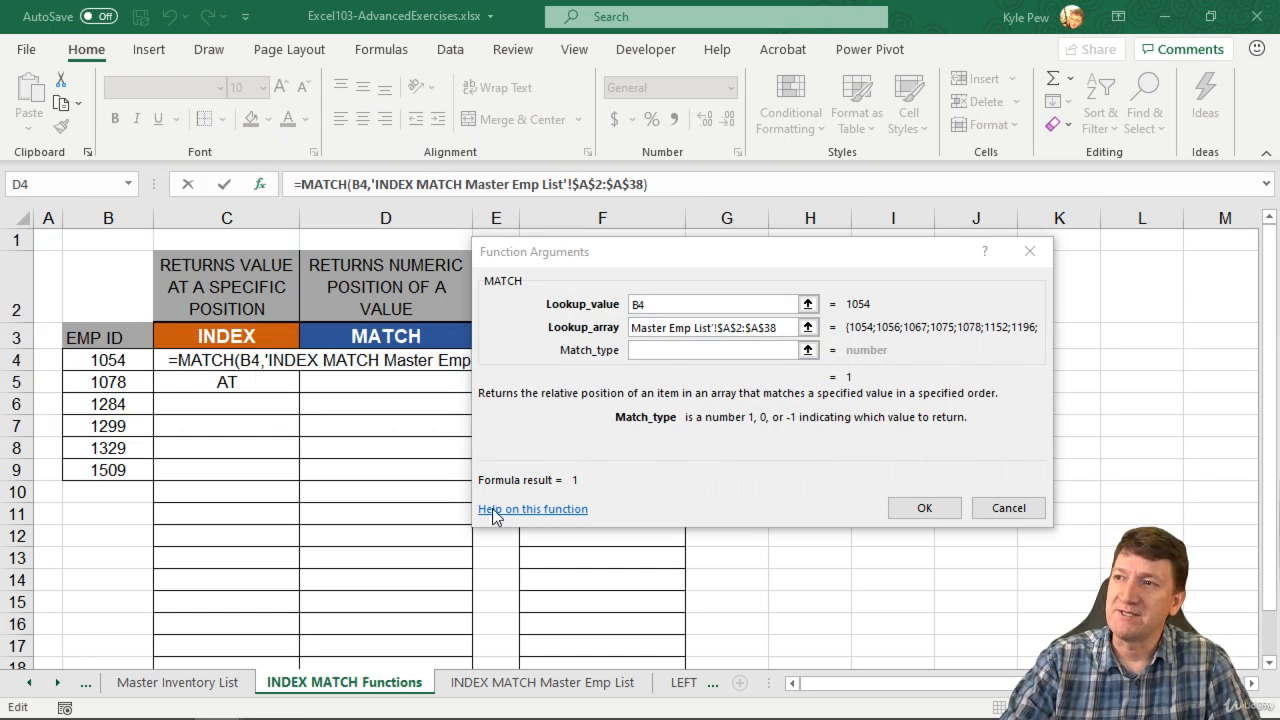
Step: Enter match type 0 and confirm, so D4 returns 1 for ID 1054
click(651, 350)
text(0)
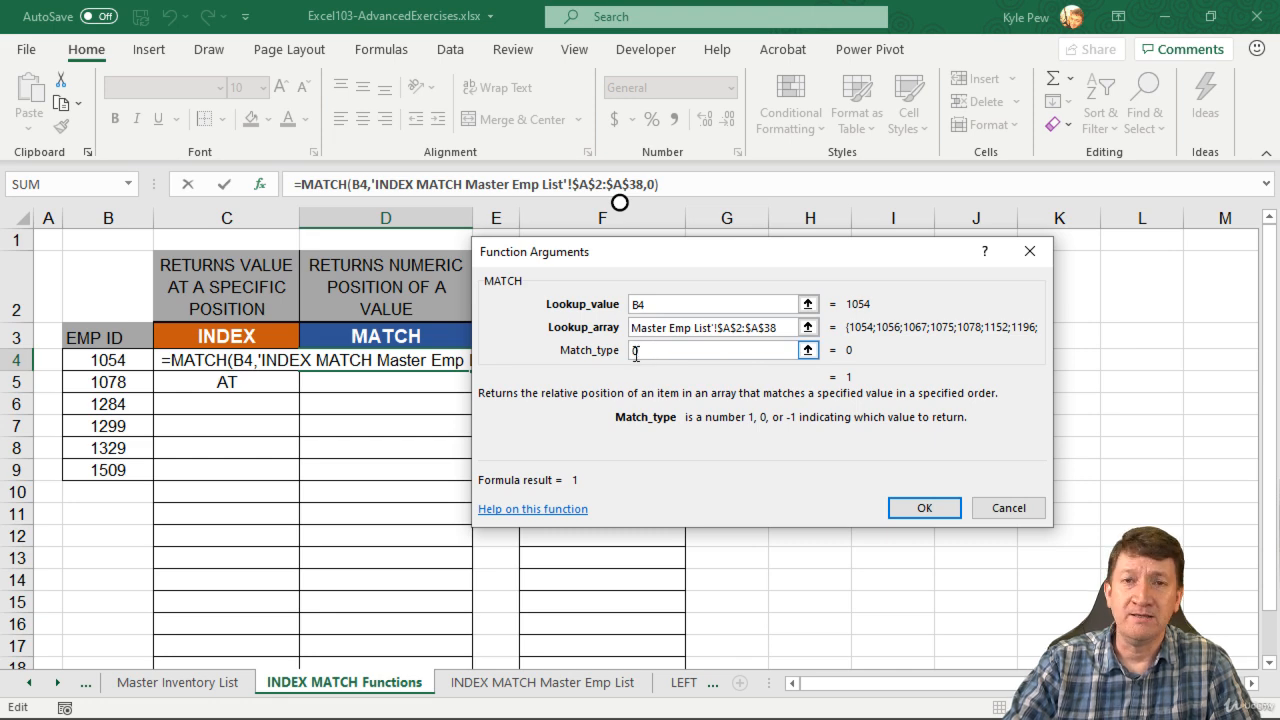
click(922, 508)
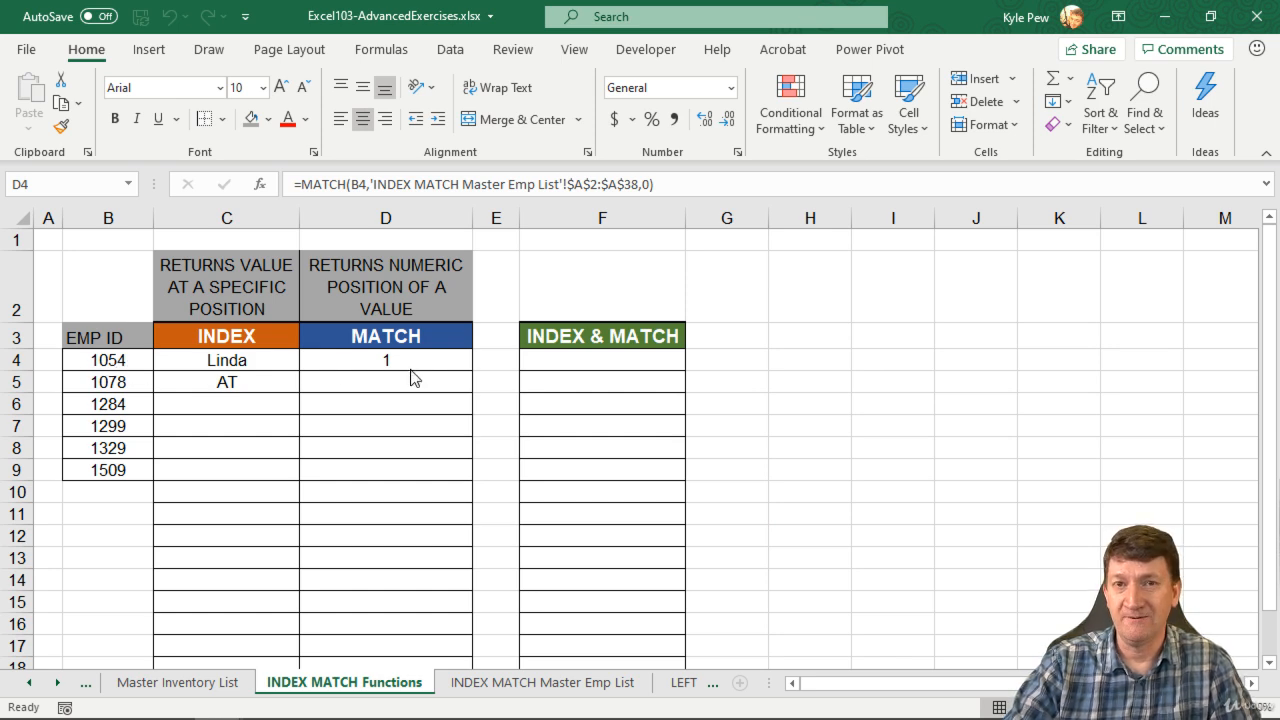
Step: Glance at the Master Inventory List and INDEX MATCH Master Emp List sheets, then return to INDEX MATCH Functions
click(143, 688)
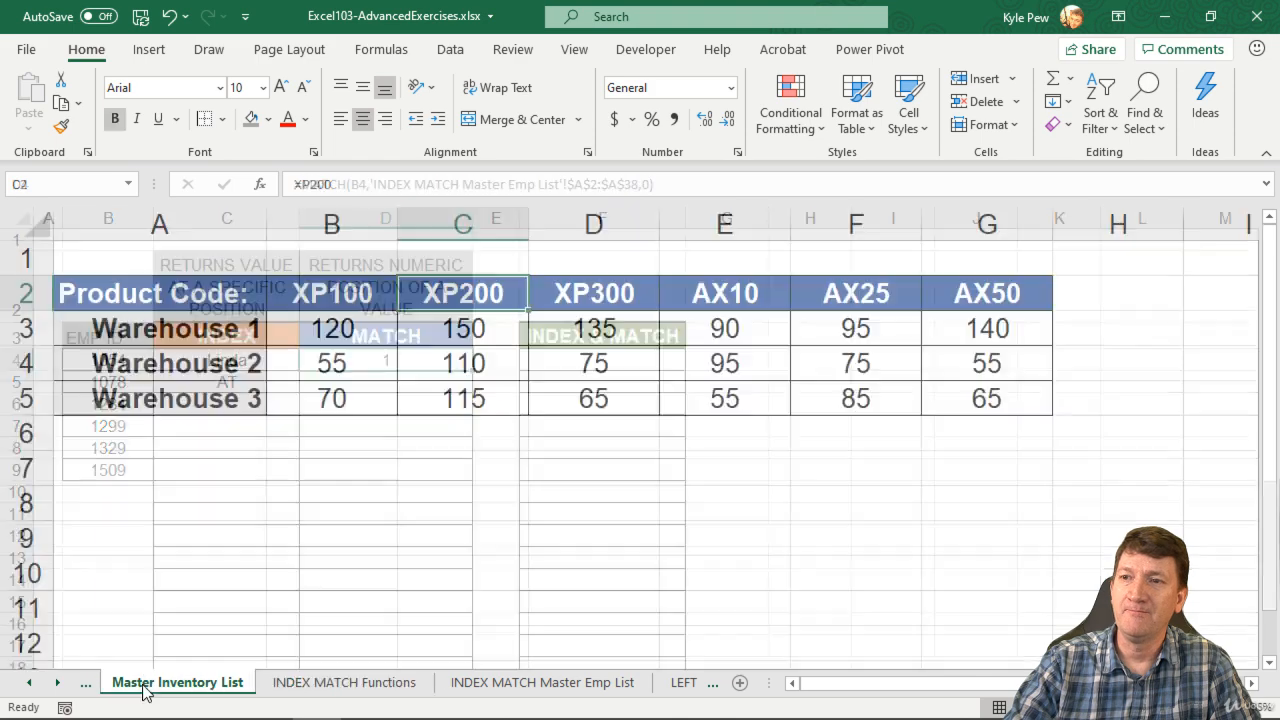
click(501, 693)
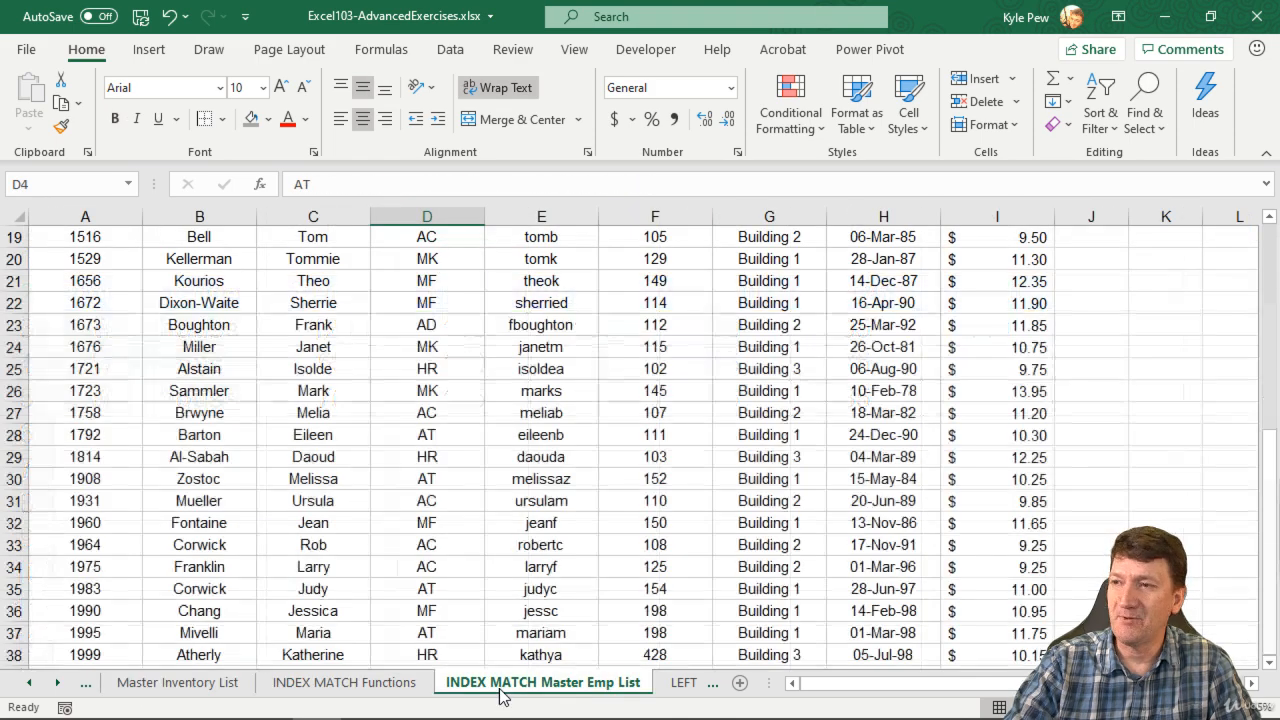
scroll(190, 497, up, 6)
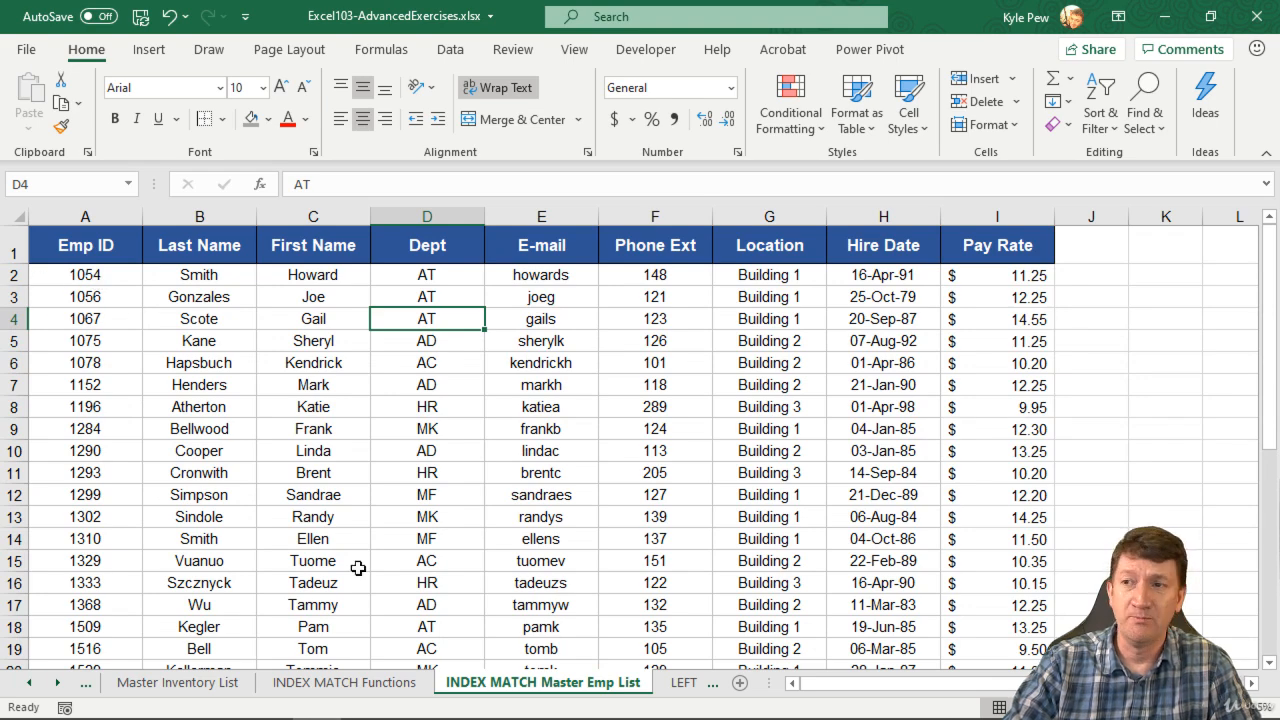
click(385, 688)
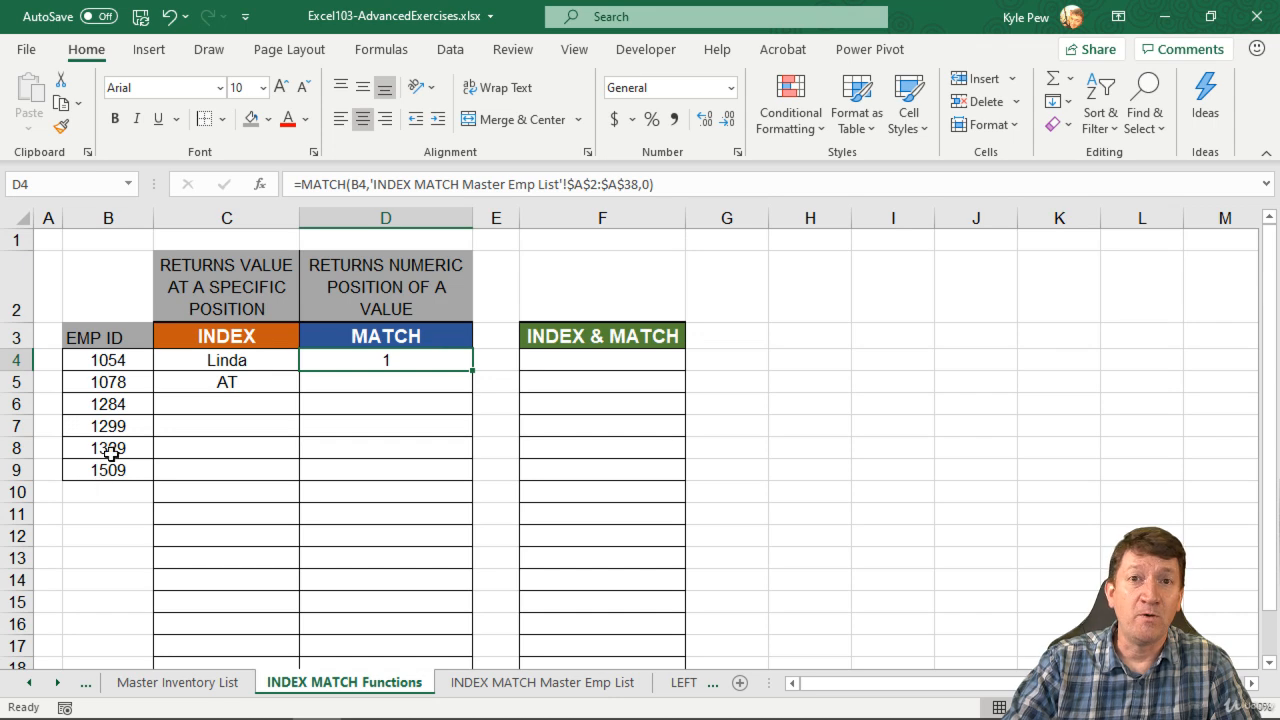
Step: Fill the MATCH formula down to D9 and confirm ID 1078 is fifth on the master list
drag(472, 370, 472, 480)
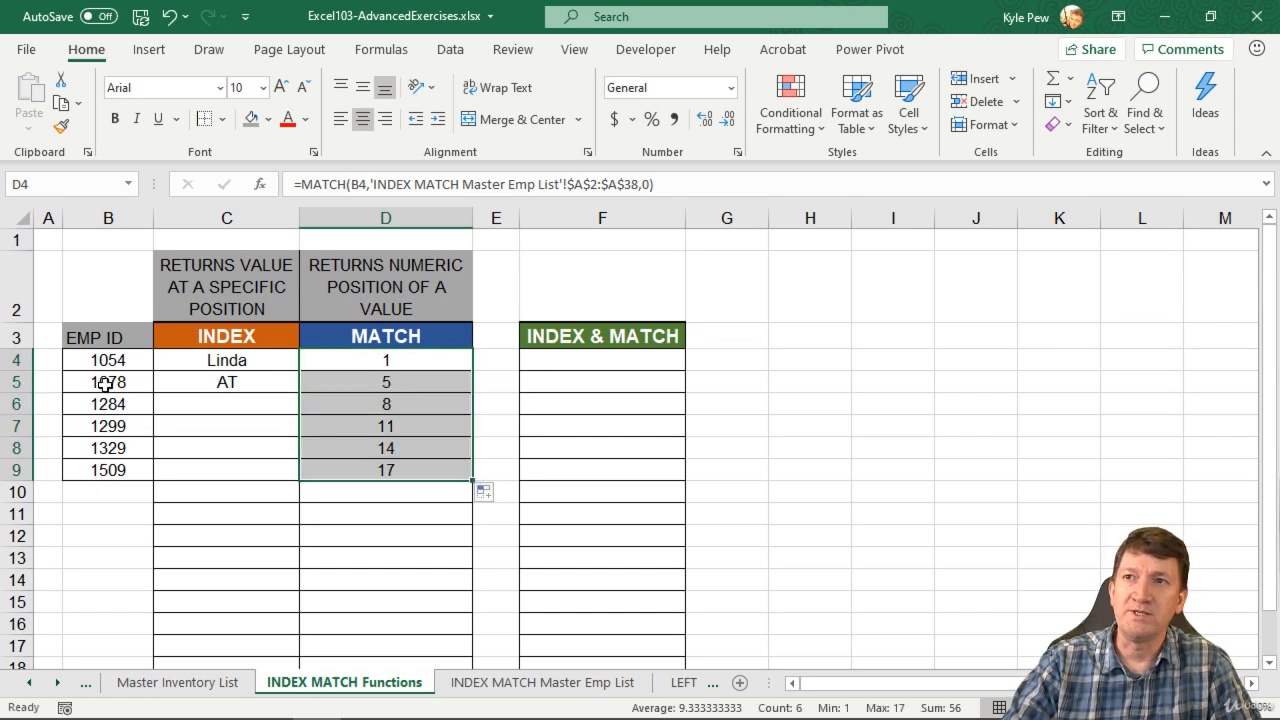
click(372, 387)
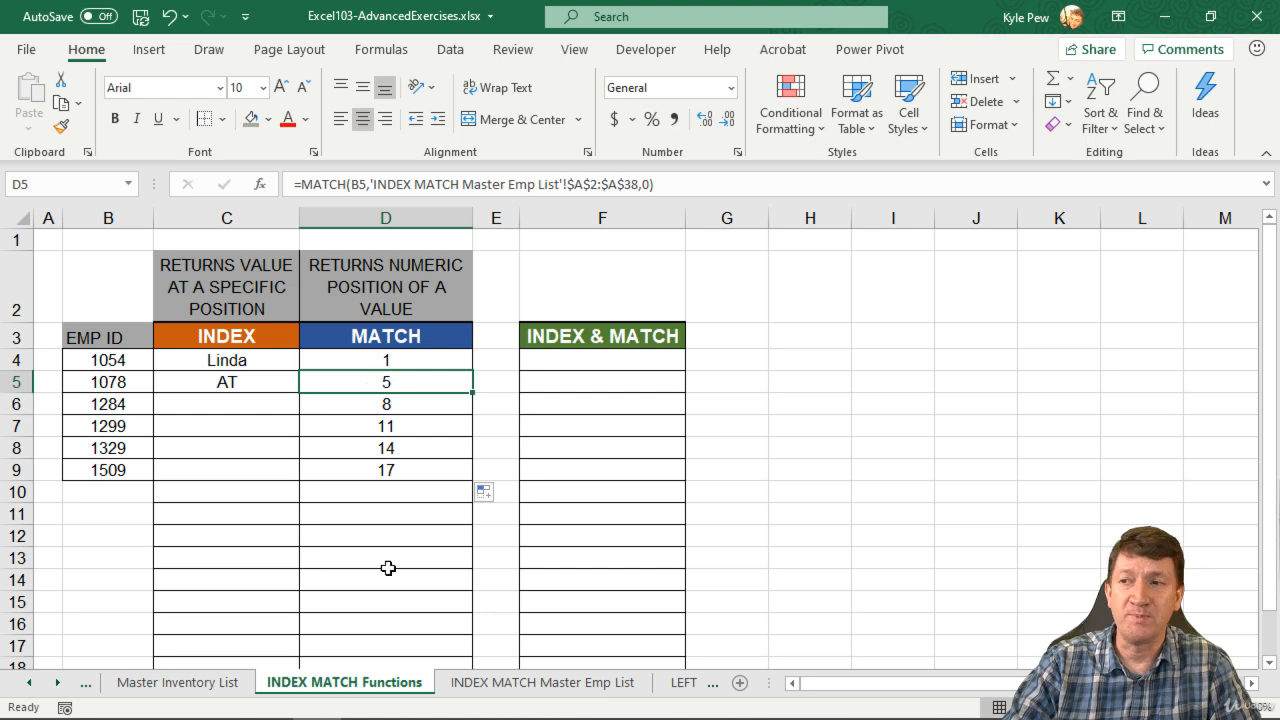
click(542, 682)
click(104, 280)
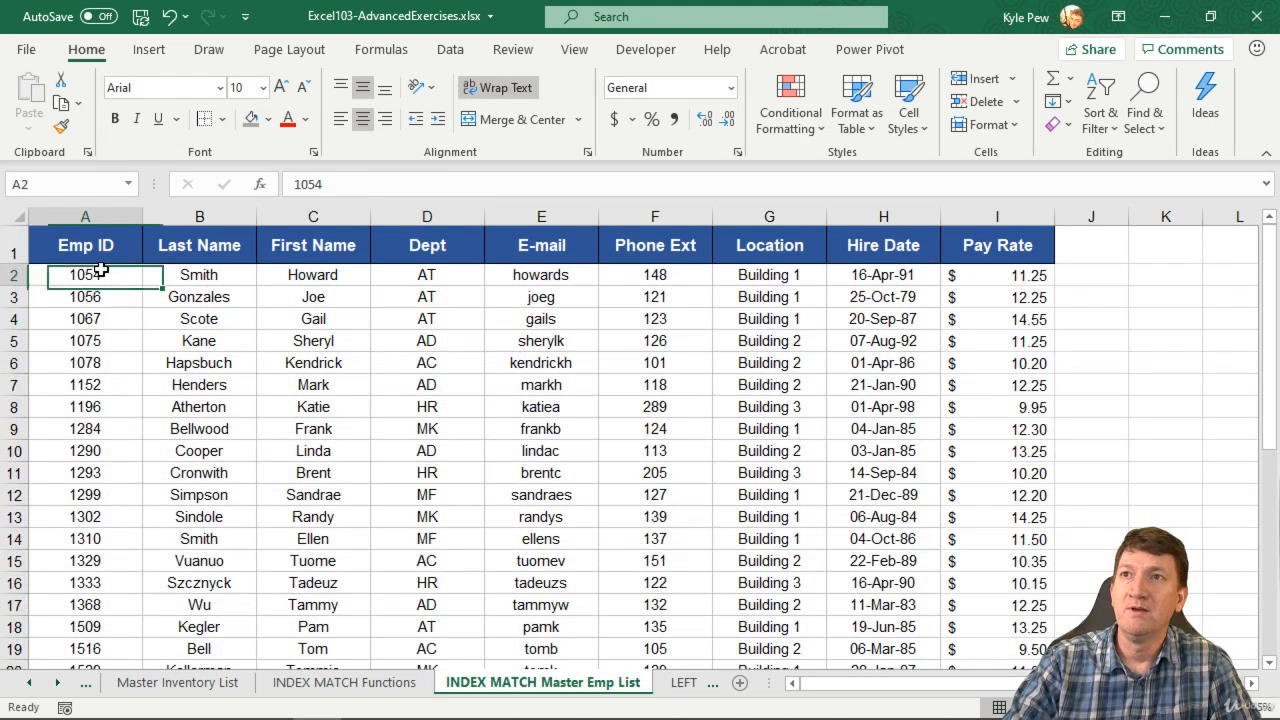
click(100, 297)
click(100, 318)
click(102, 340)
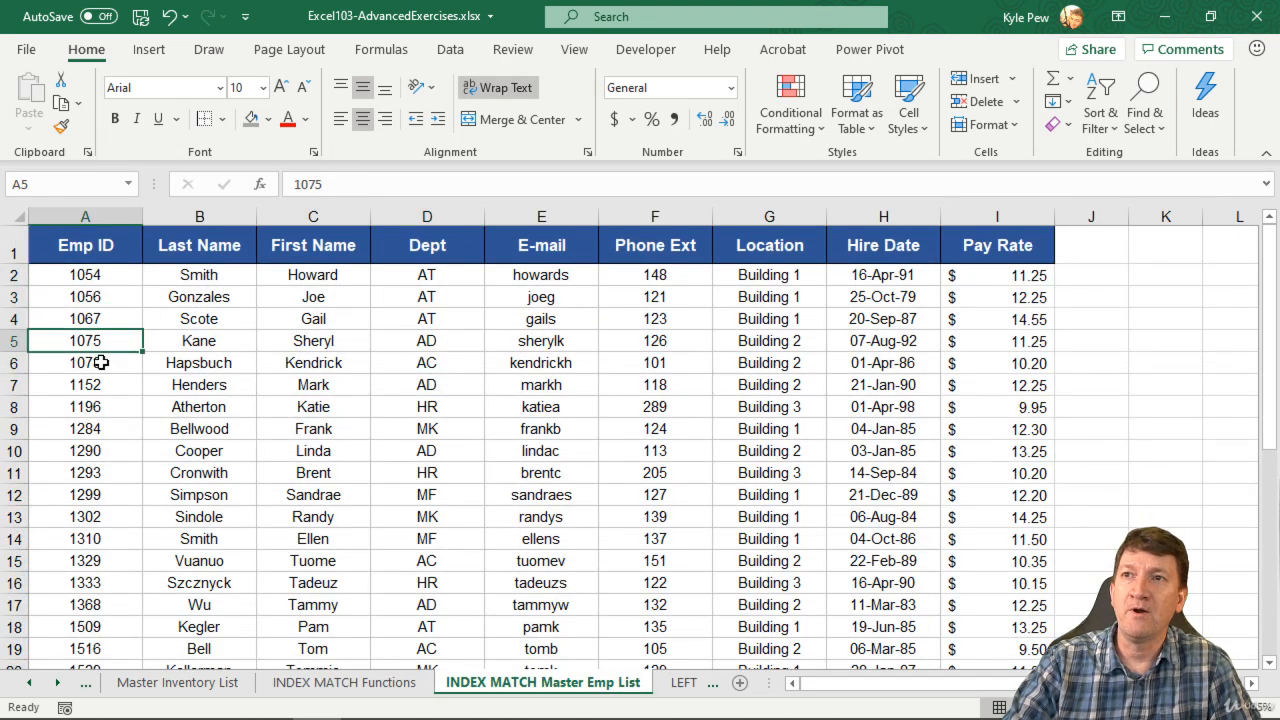
click(106, 363)
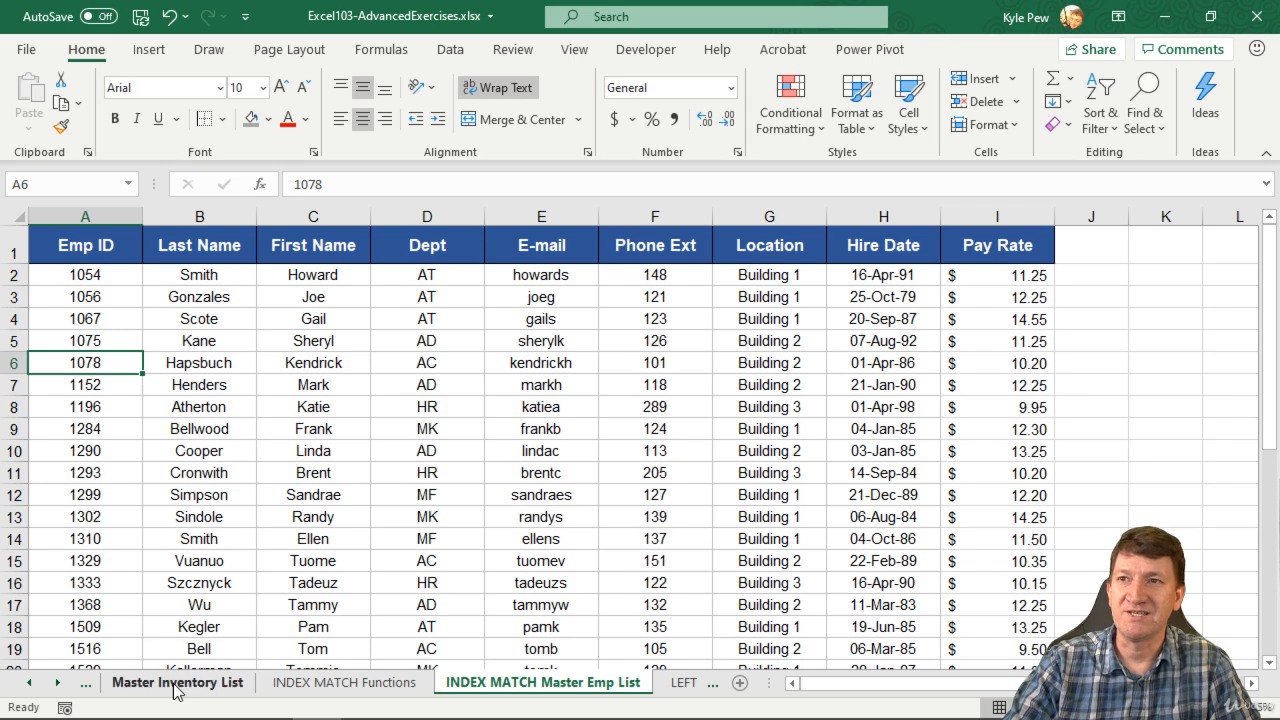
click(328, 686)
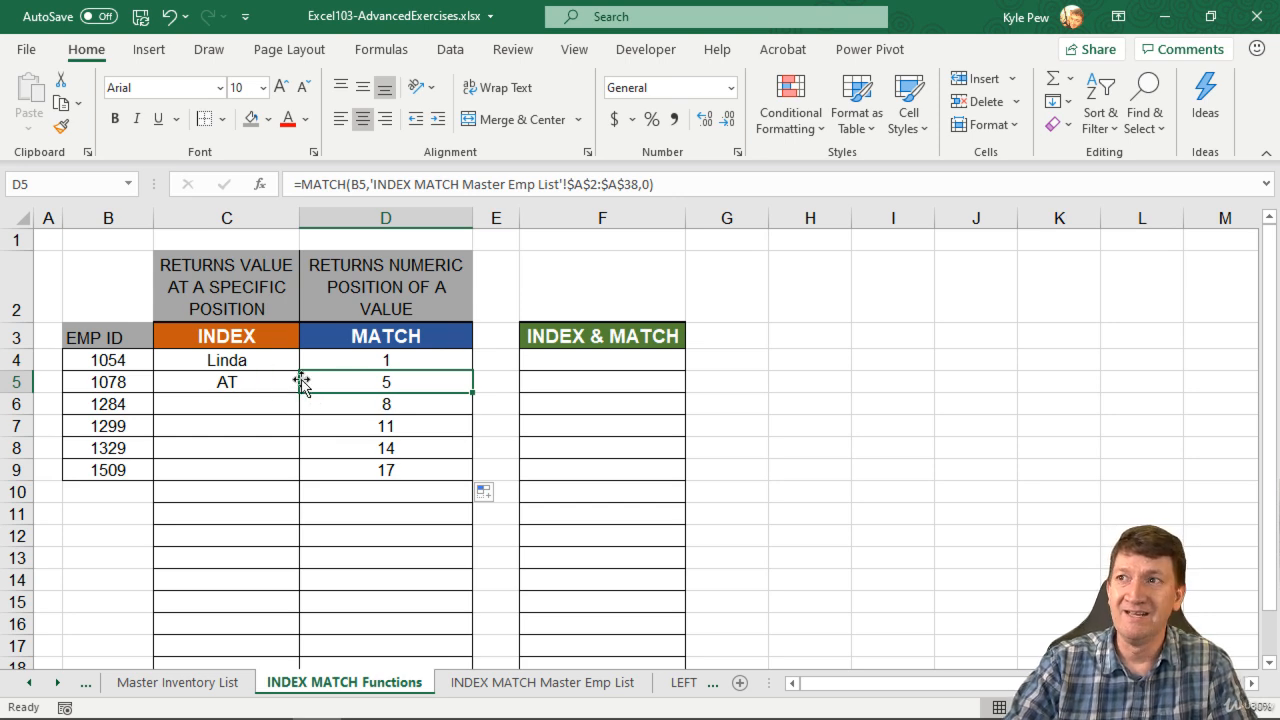
click(418, 364)
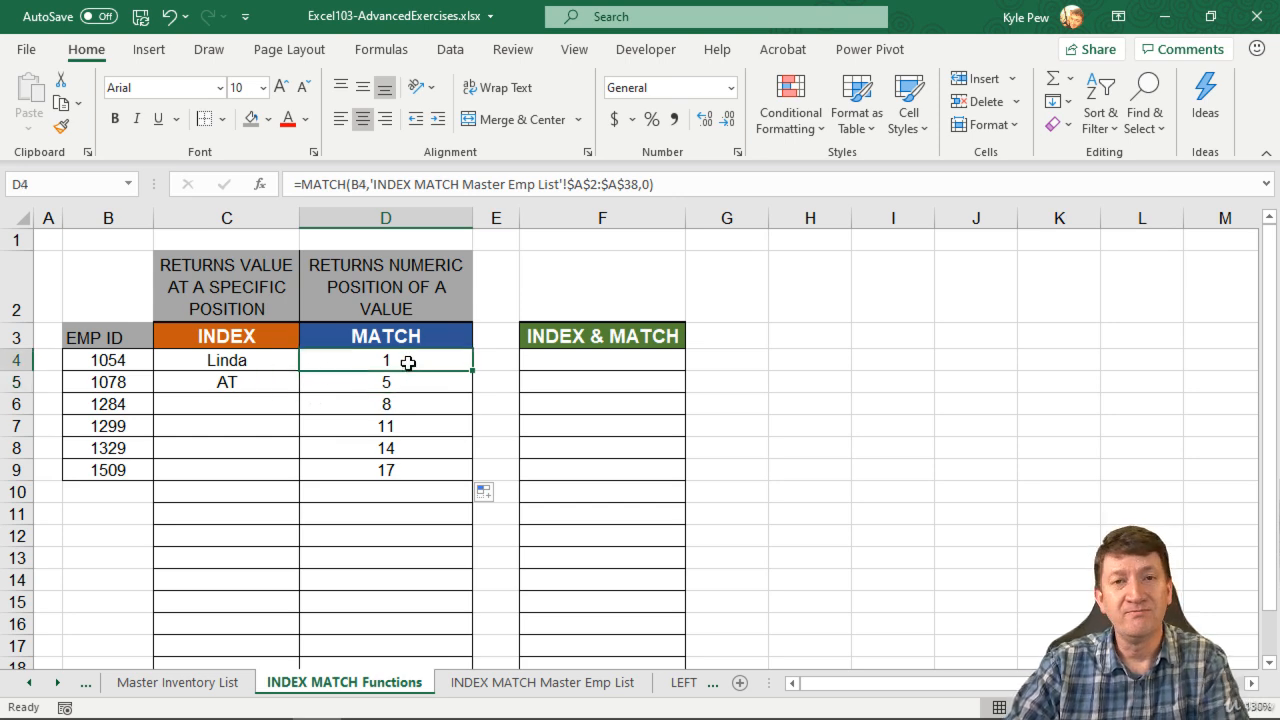